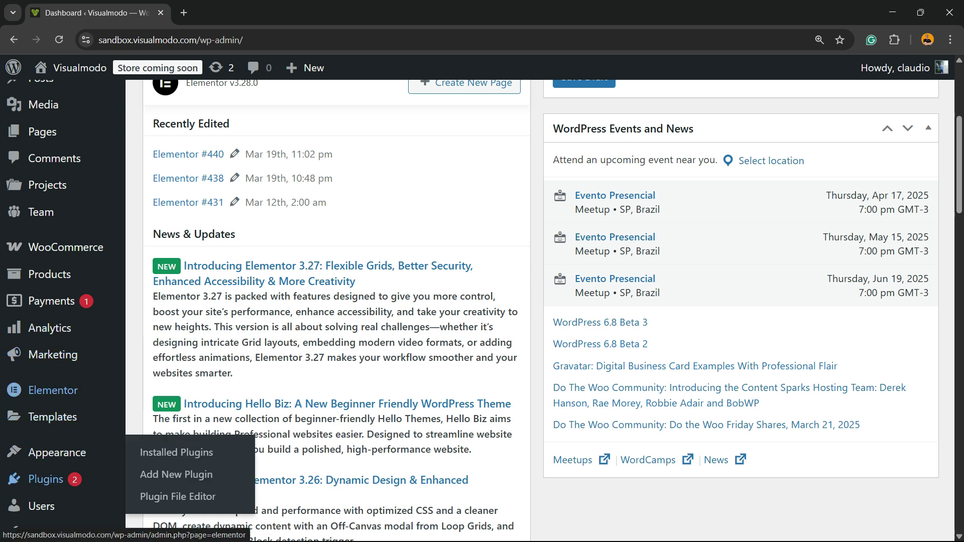
Look at the WooCommerce products list, dismissing the Elementor AI pack-shots notice, and return to the dashboard.
left_click(49, 274)
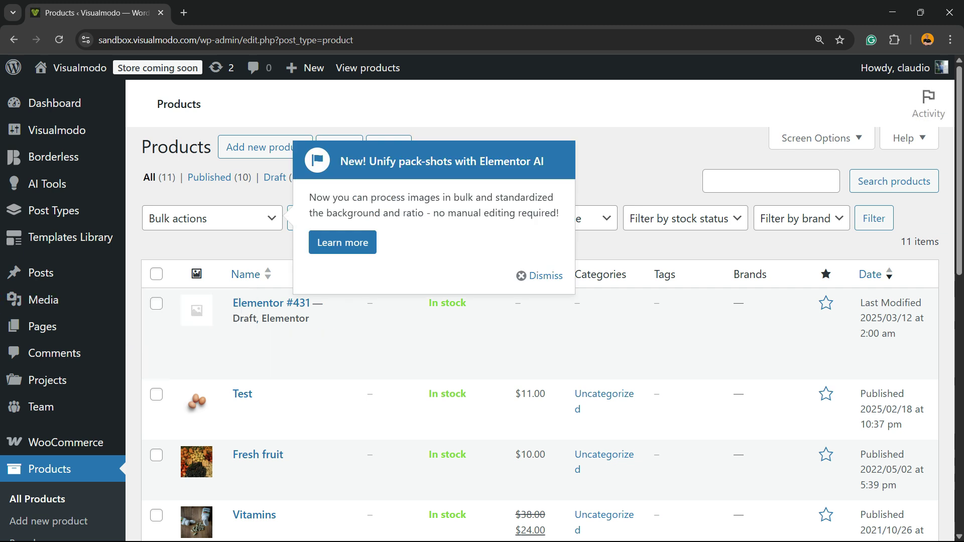
left_click(539, 276)
mouse_move(50, 299)
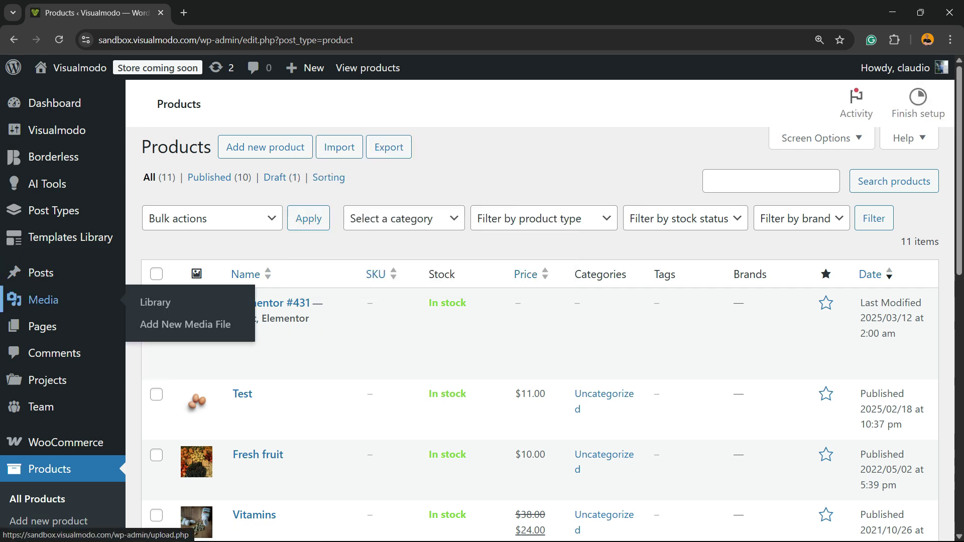
scroll(54, 203, "down", 3)
left_click(54, 203)
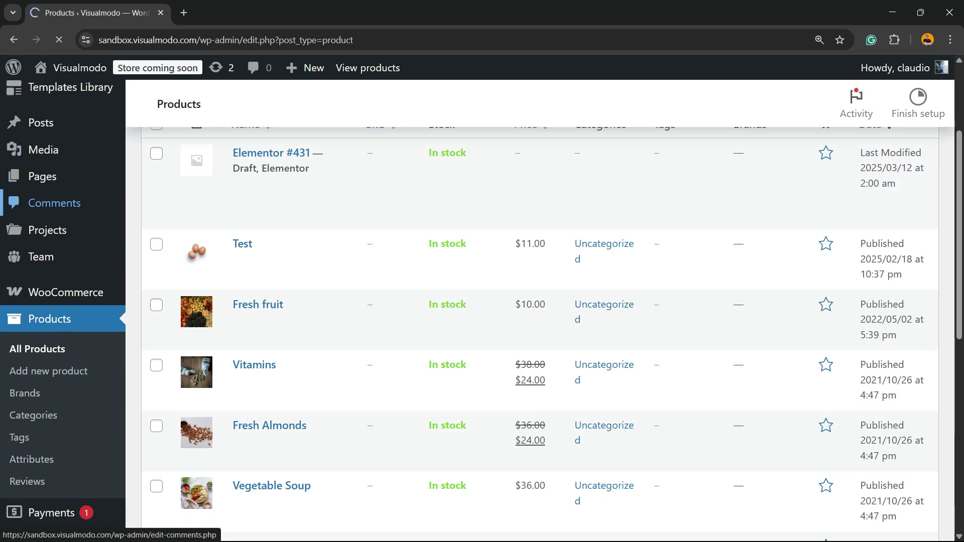
scroll(54, 203, "down", 2)
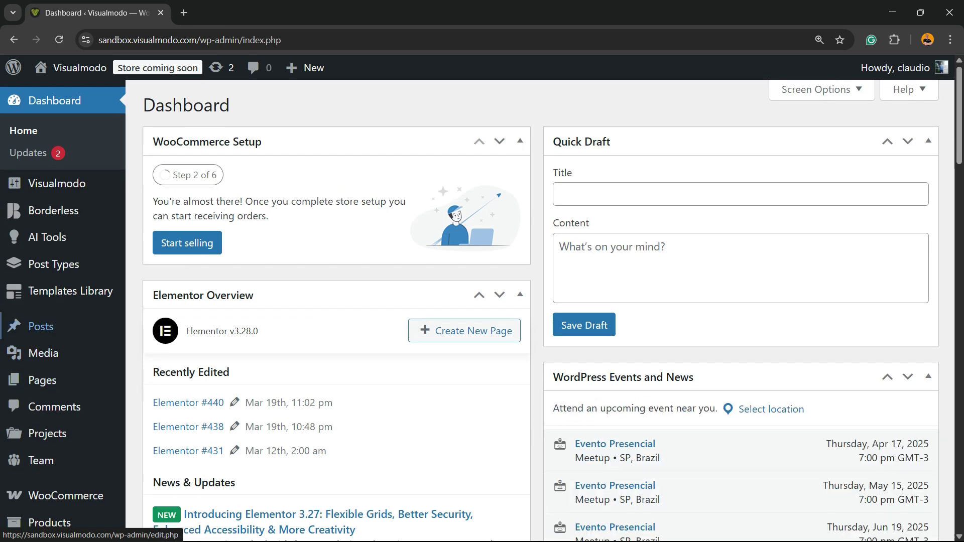
Open the page for adding new plugins to the WordPress site.
scroll(40, 326, "down", 5)
mouse_move(45, 479)
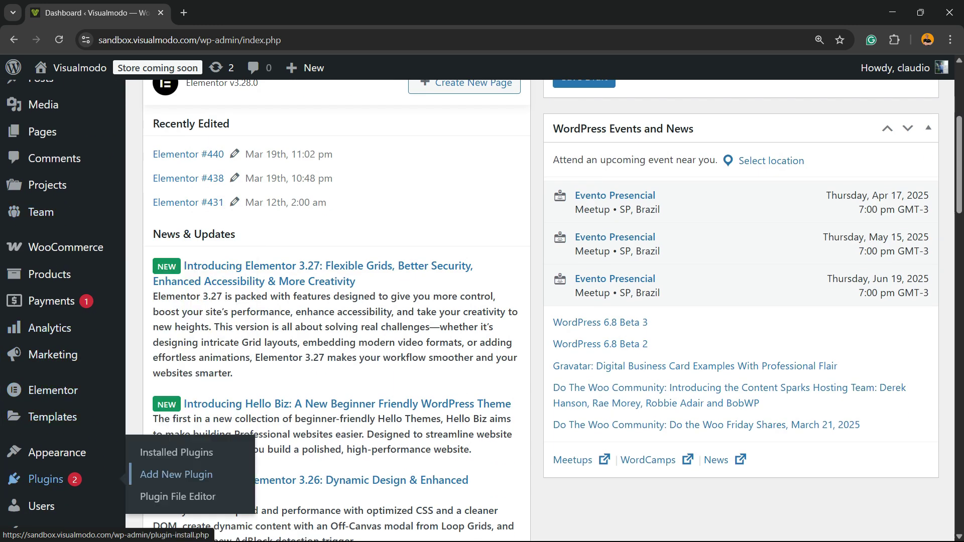
left_click(176, 474)
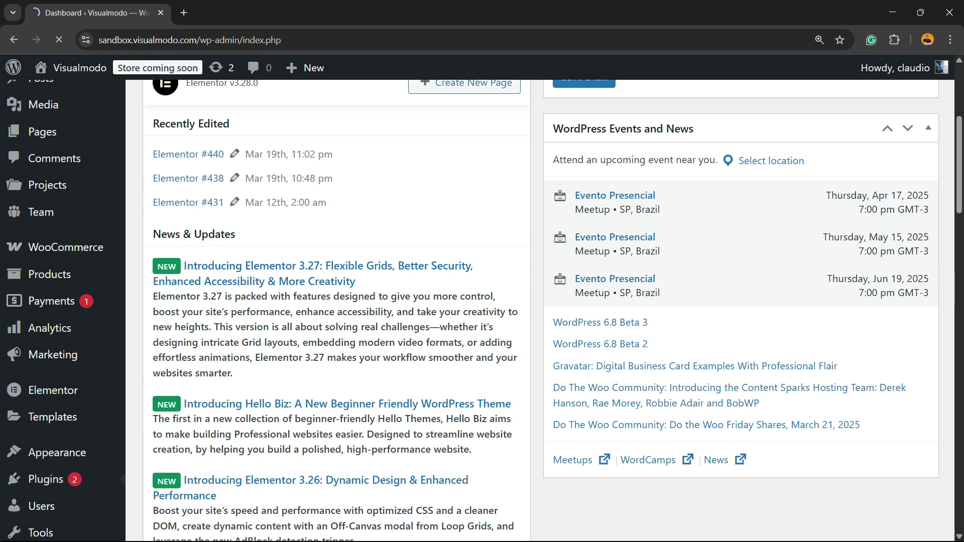
scroll(539, 311, "up", 5)
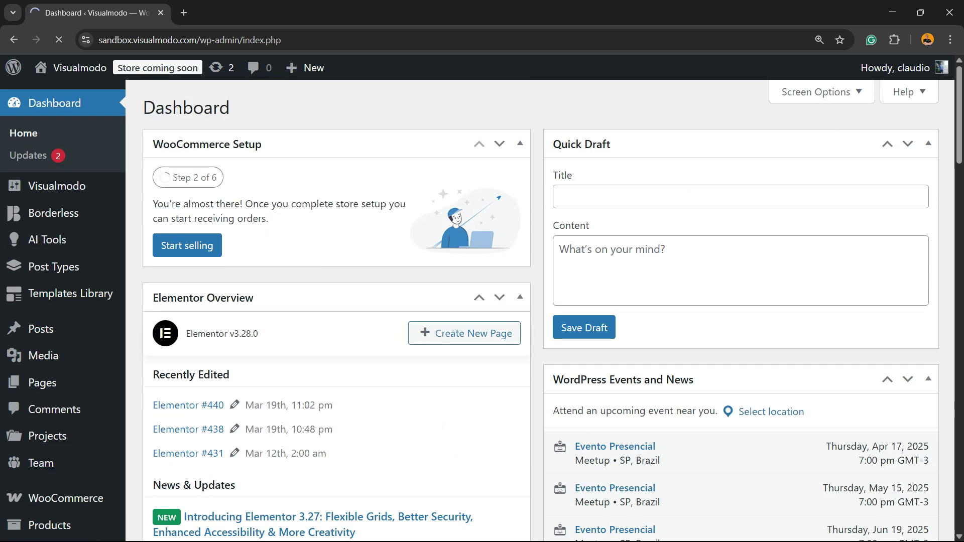
scroll(301, 311, "down", 6)
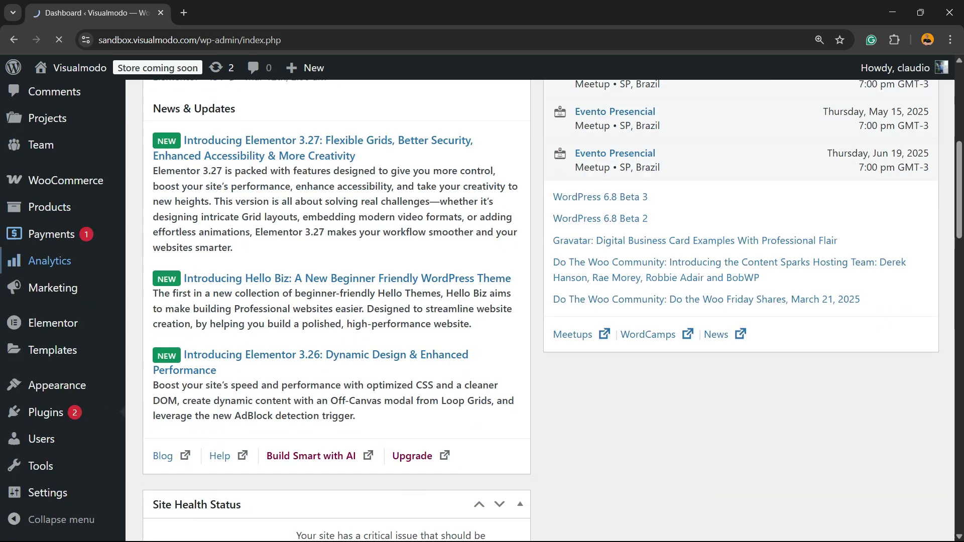
mouse_move(52, 350)
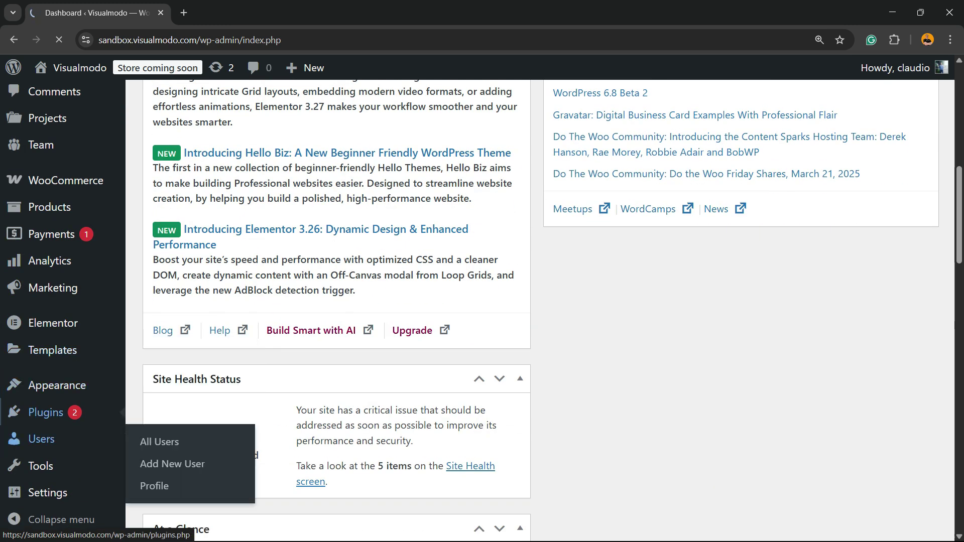
mouse_move(46, 412)
left_click(175, 437)
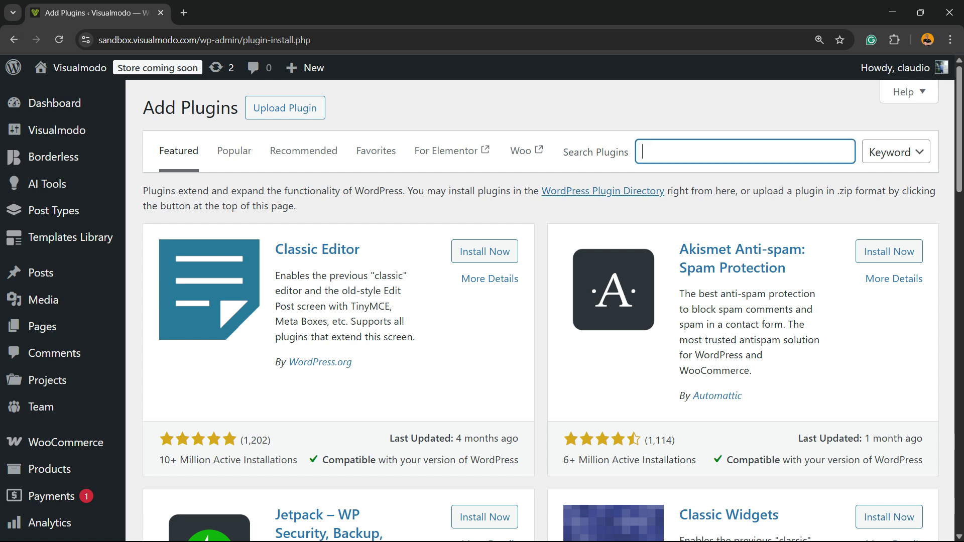
Find the "Advanced Coupons" plugin for WooCommerce, install and activate it, and dismiss its getting started notice.
type("Advanced Coupons")
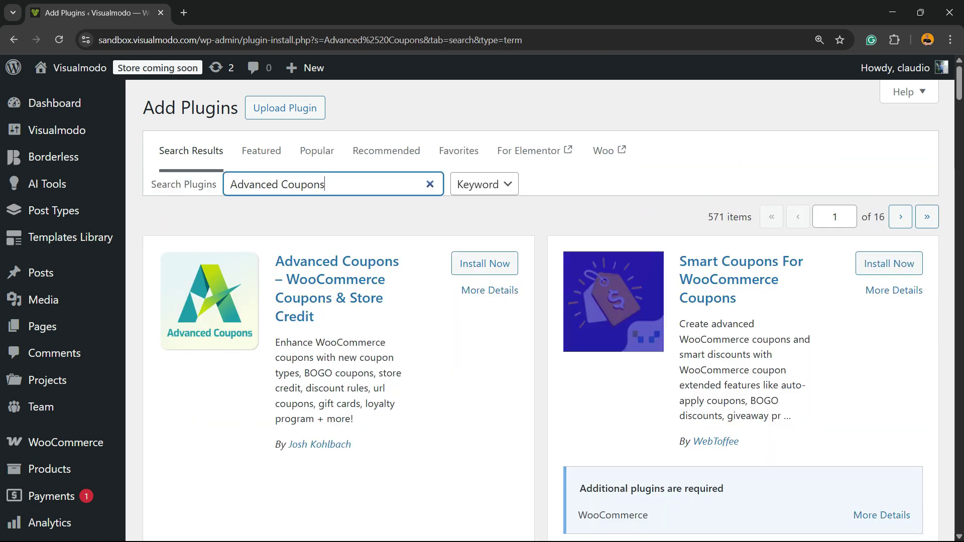
left_click(484, 264)
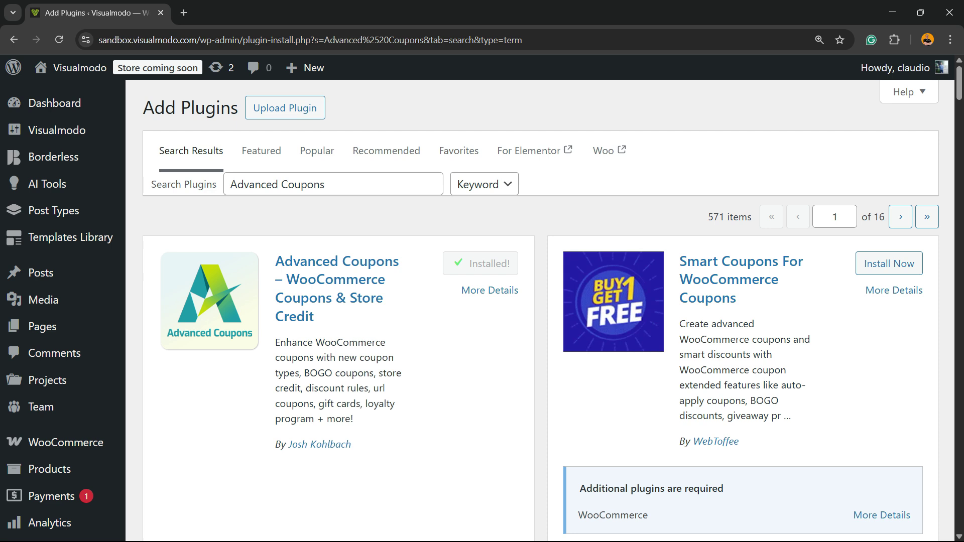
left_click(491, 263)
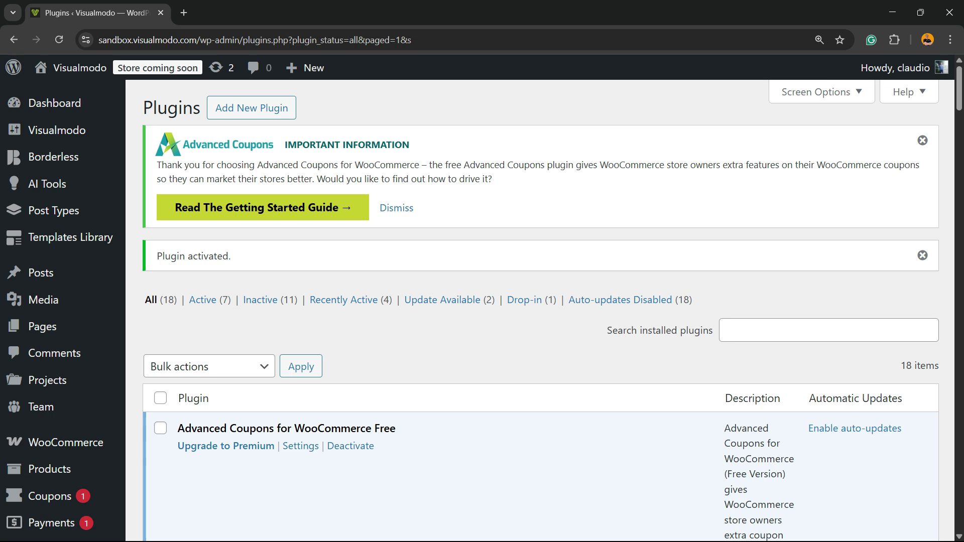
left_click(397, 208)
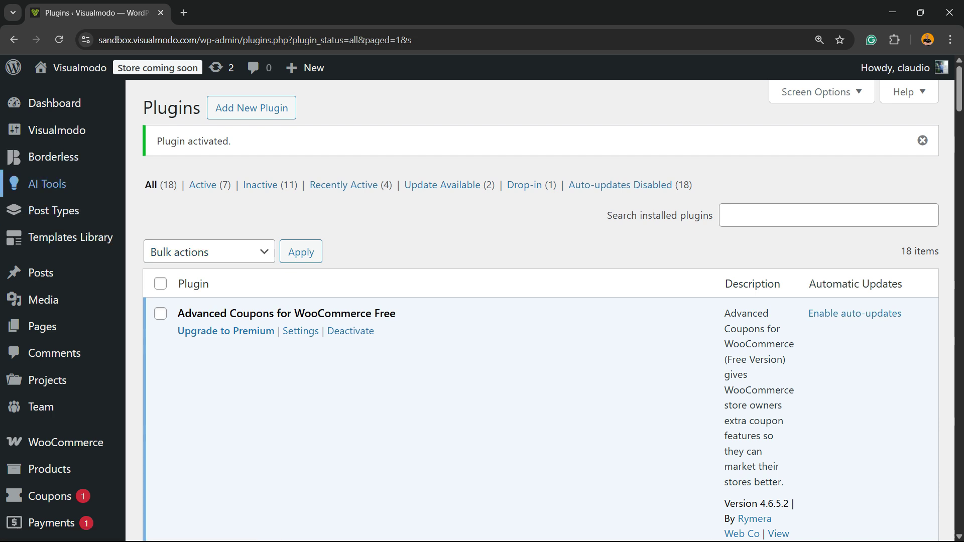
Open the store's marketing coupons and start adding a new coupon.
scroll(540, 311, "down", 5)
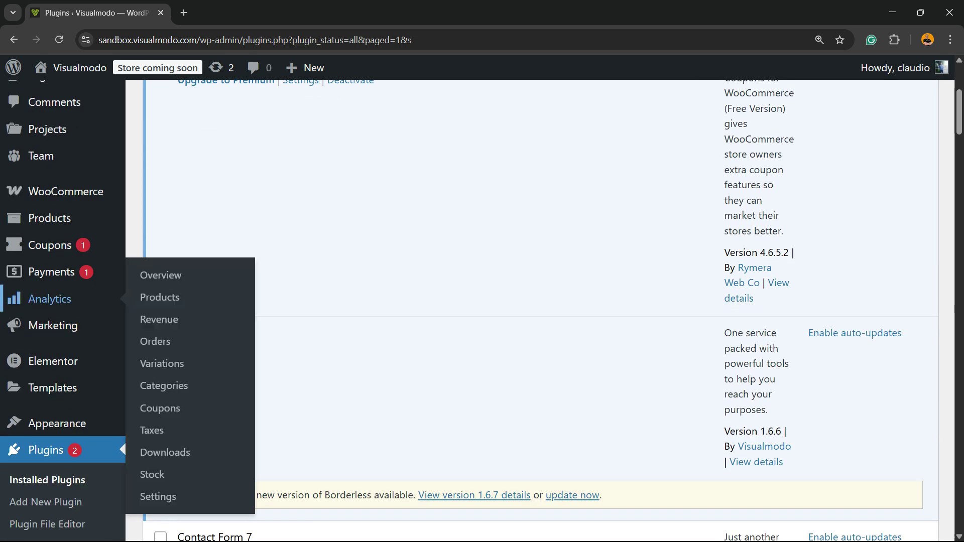
scroll(151, 299, "up", 3)
scroll(539, 312, "down", 3)
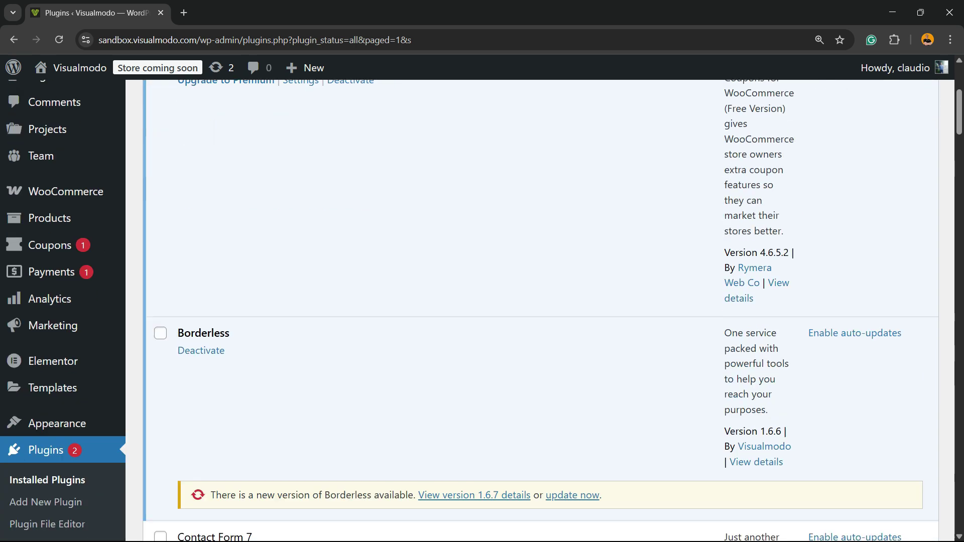
mouse_move(52, 325)
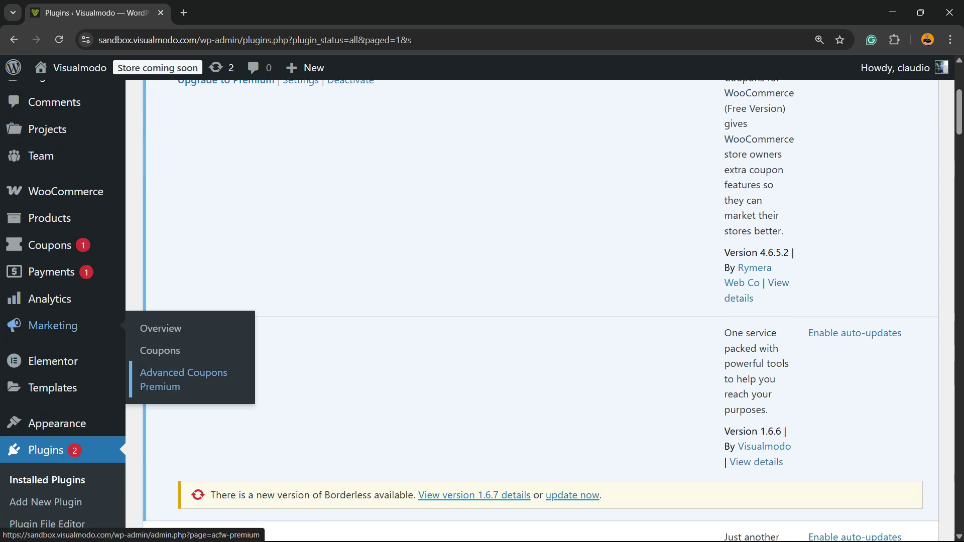
left_click(159, 350)
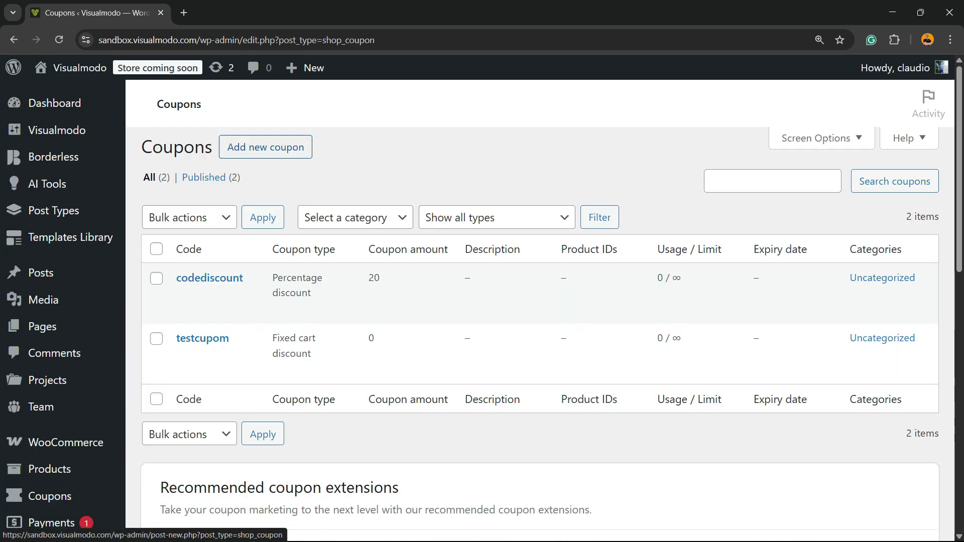
left_click(266, 146)
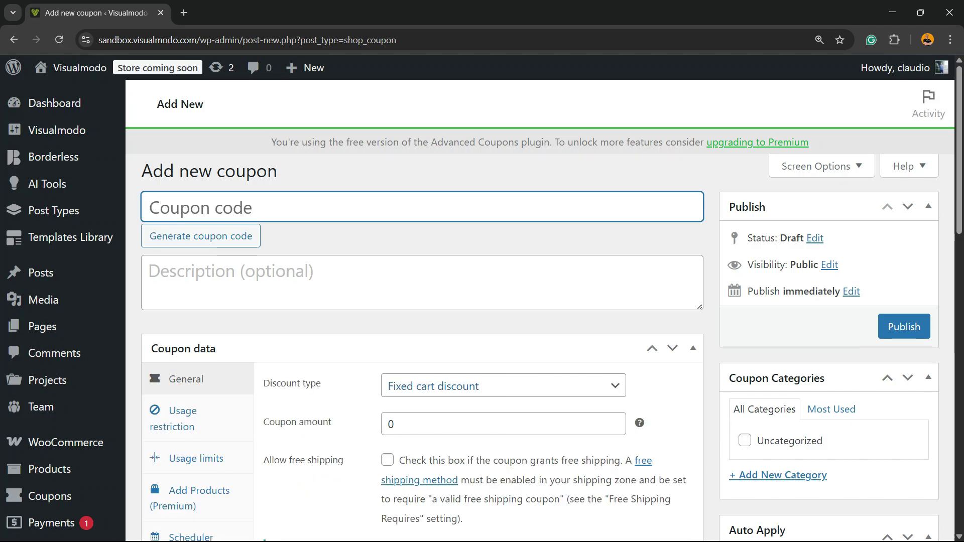
Set the new coupon to a percentage discount with an amount of 10 and the coupon code 111111.
left_click(396, 386)
left_click(412, 407)
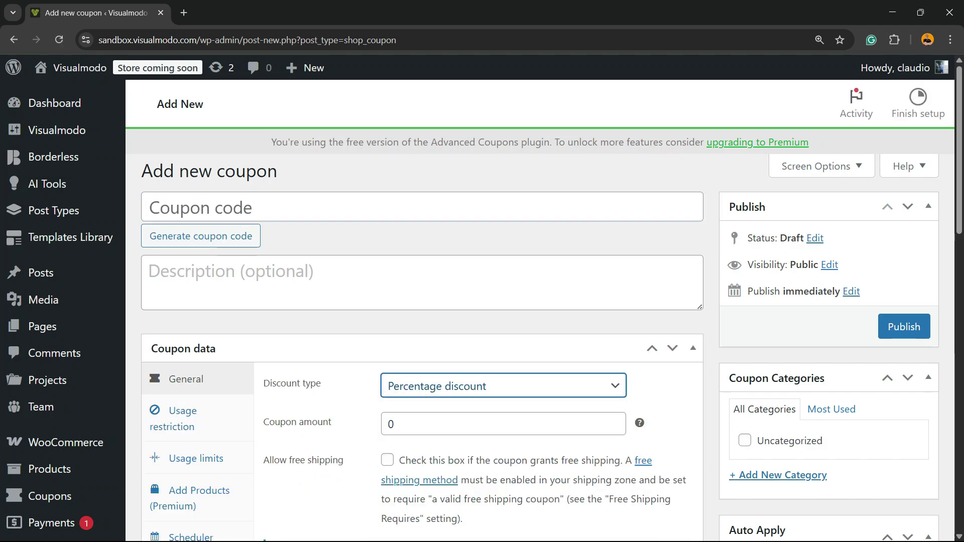
left_click(390, 424)
type("1")
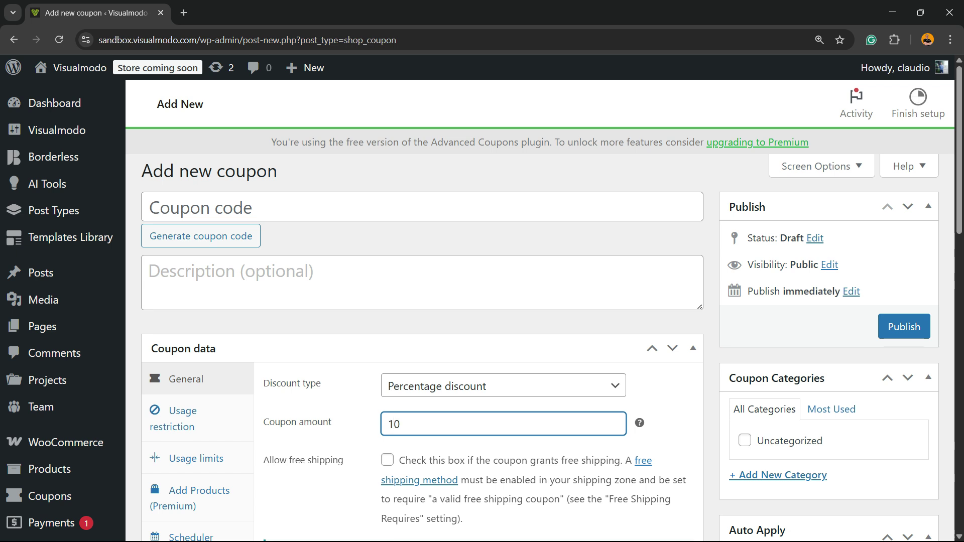
left_click(200, 208)
type("111111")
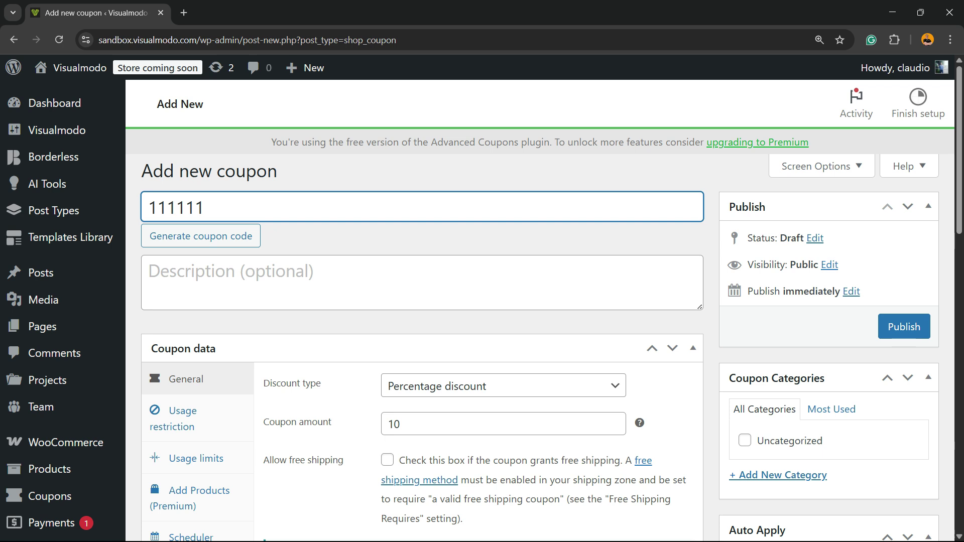
Review the new coupon's URL Coupons settings, leaving the coupon URL enabled, and publish the coupon.
scroll(482, 301, "down", 3)
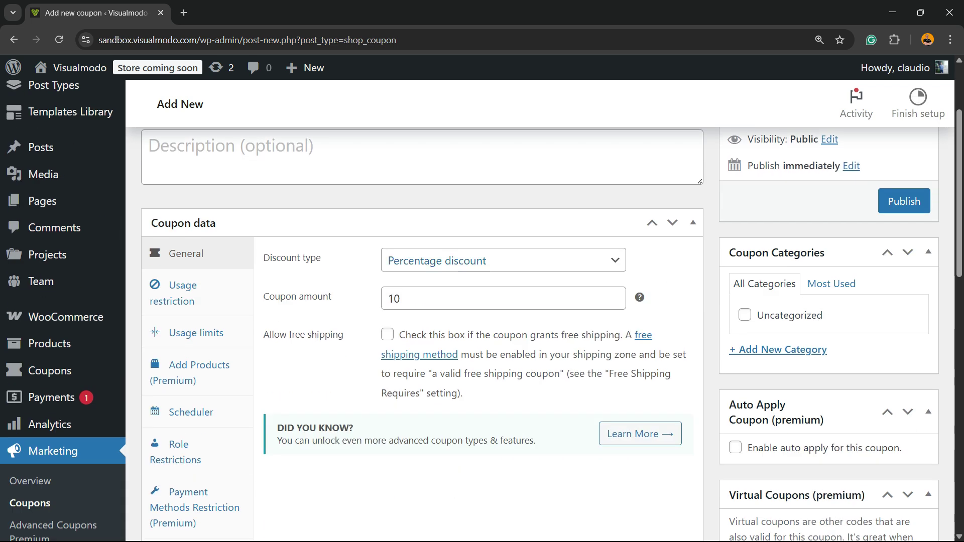
scroll(195, 207, "down", 3)
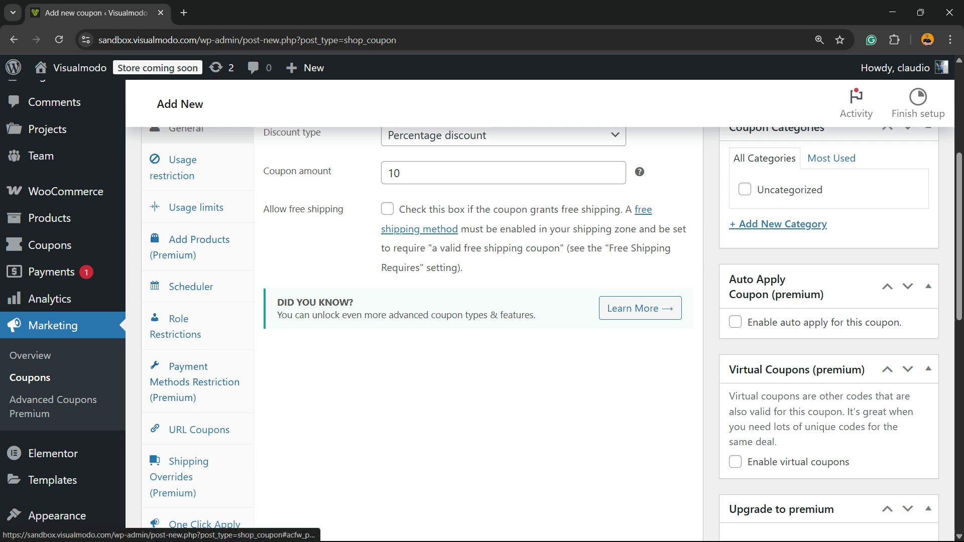
scroll(195, 367, "down", 3)
key("ctrl")
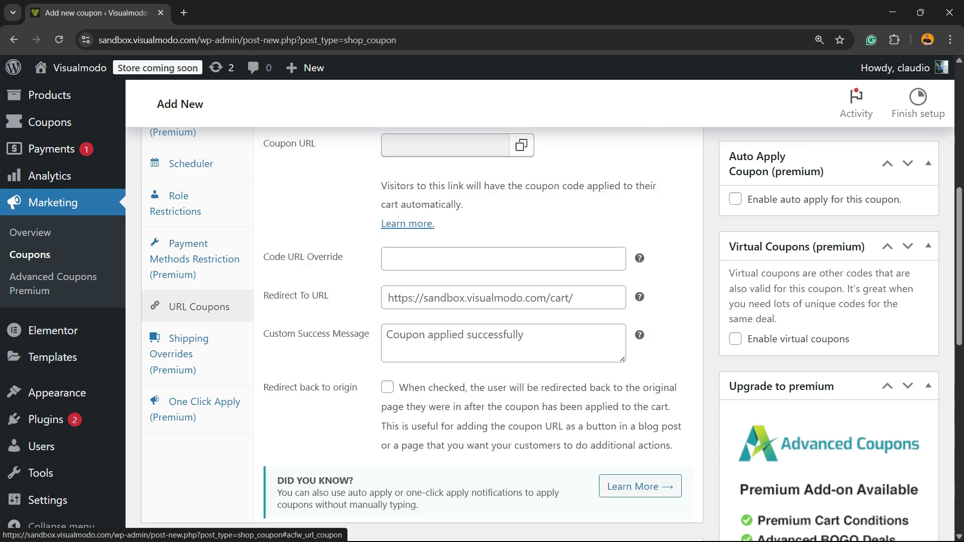
scroll(179, 305, "up", 5)
scroll(422, 311, "down", 7)
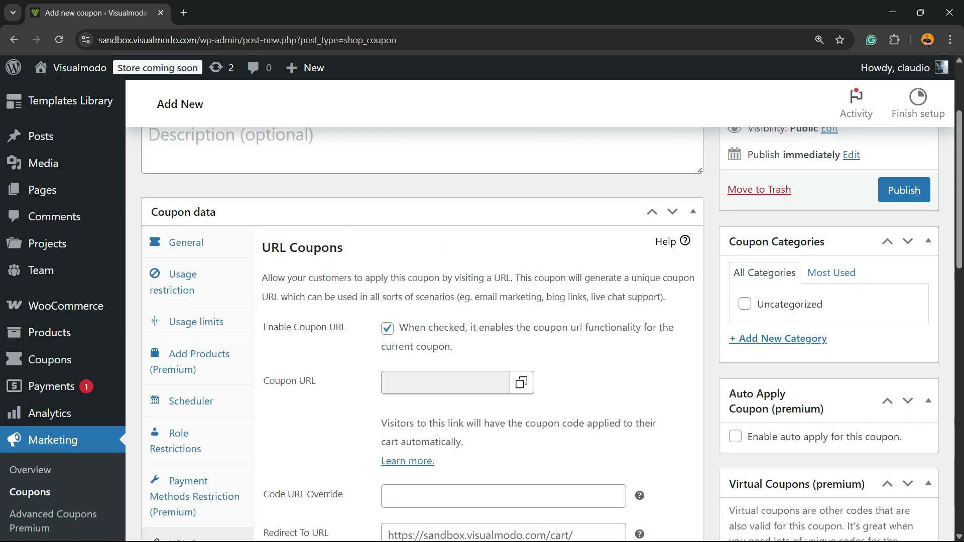
scroll(544, 304, "up", 10)
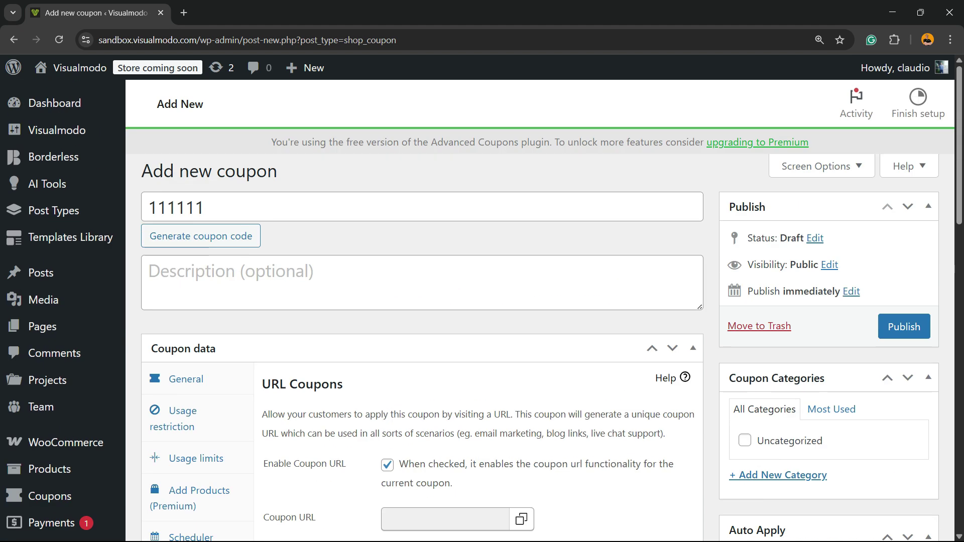
left_click(904, 326)
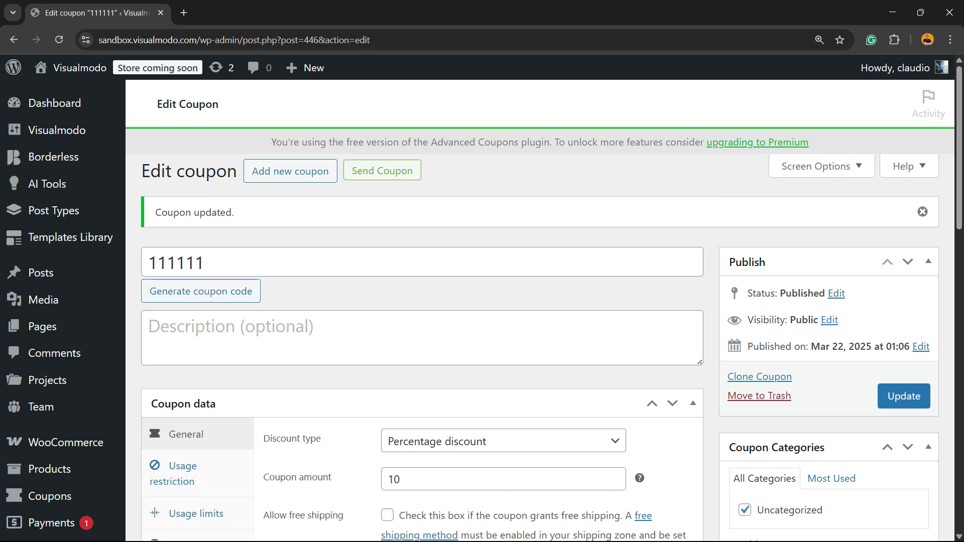
Open the published coupon's URL Coupons settings and examine its QR code.
scroll(544, 304, "down", 4)
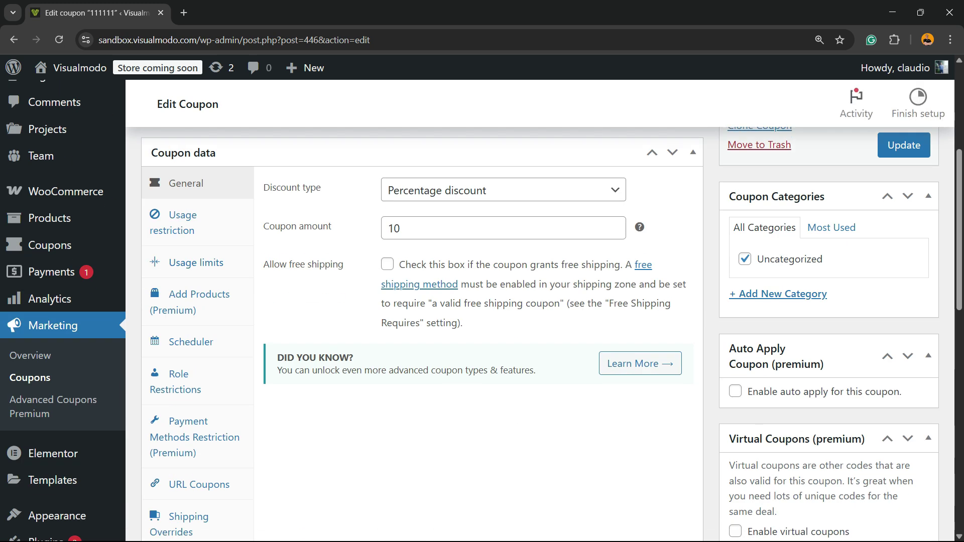
scroll(191, 359, "down", 3)
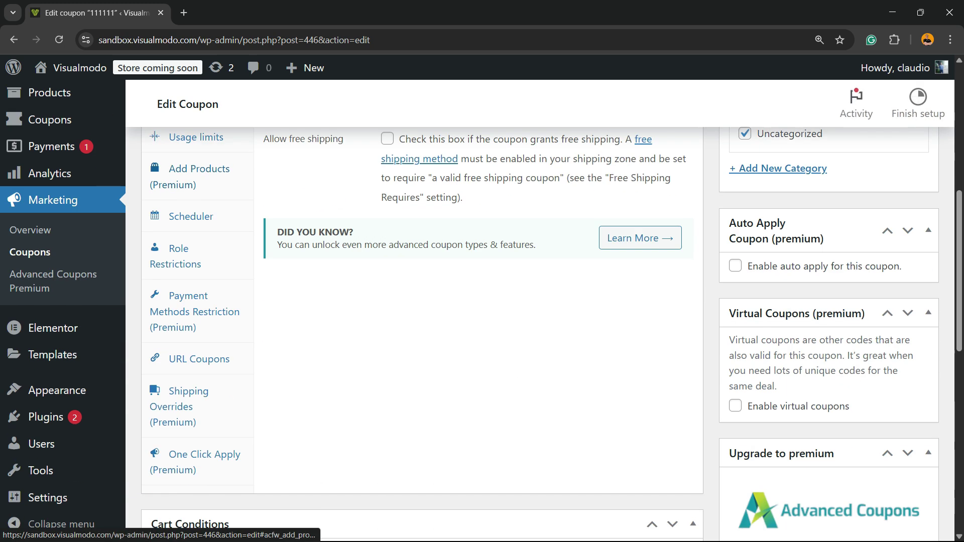
left_click(190, 359)
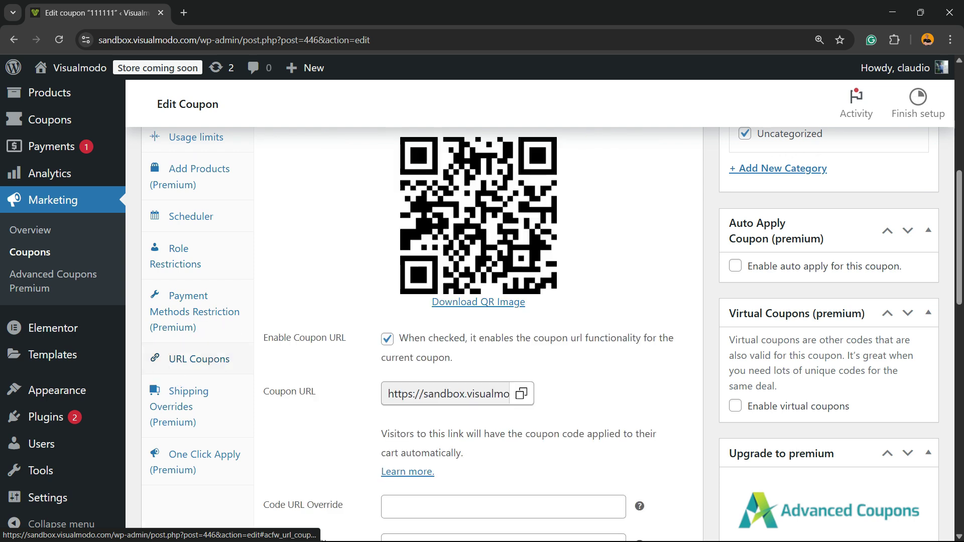
double_click(478, 340)
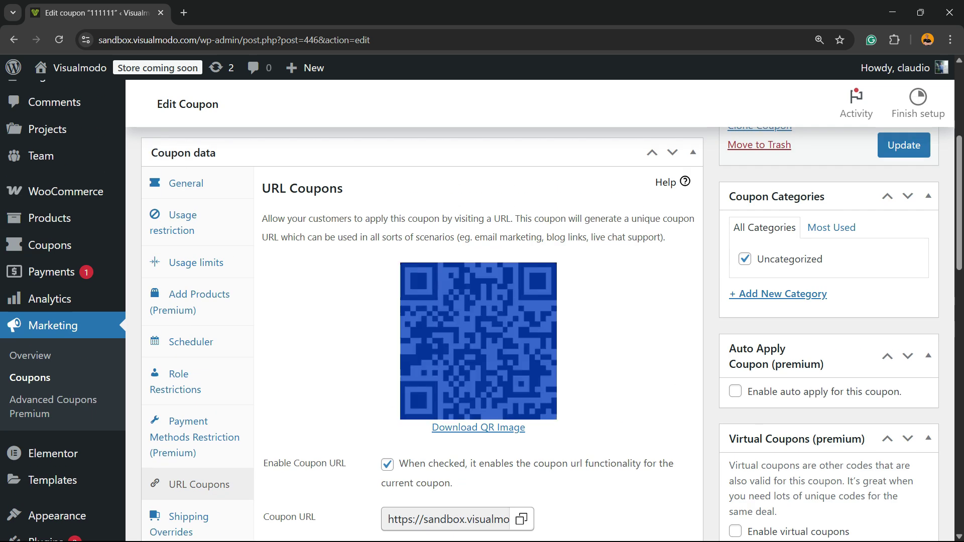
left_click(343, 391)
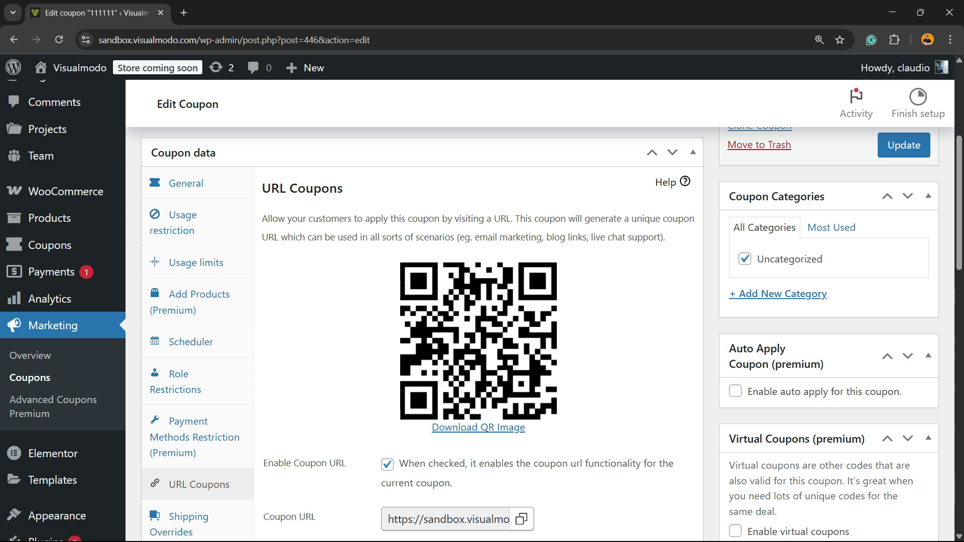
Copy the coupon URL of the published coupon to the clipboard.
scroll(482, 332, "down", 3)
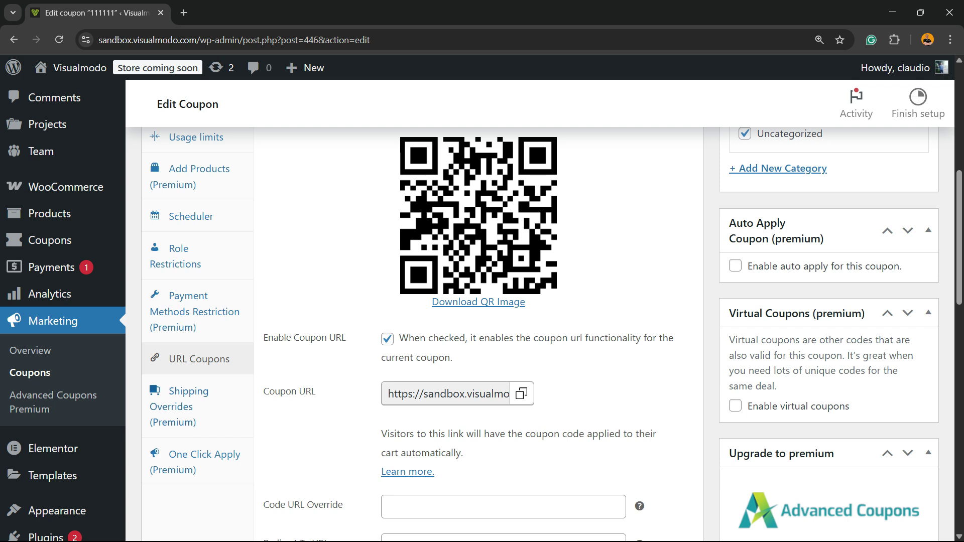
left_click_drag(264, 391, 316, 391)
left_click(521, 394)
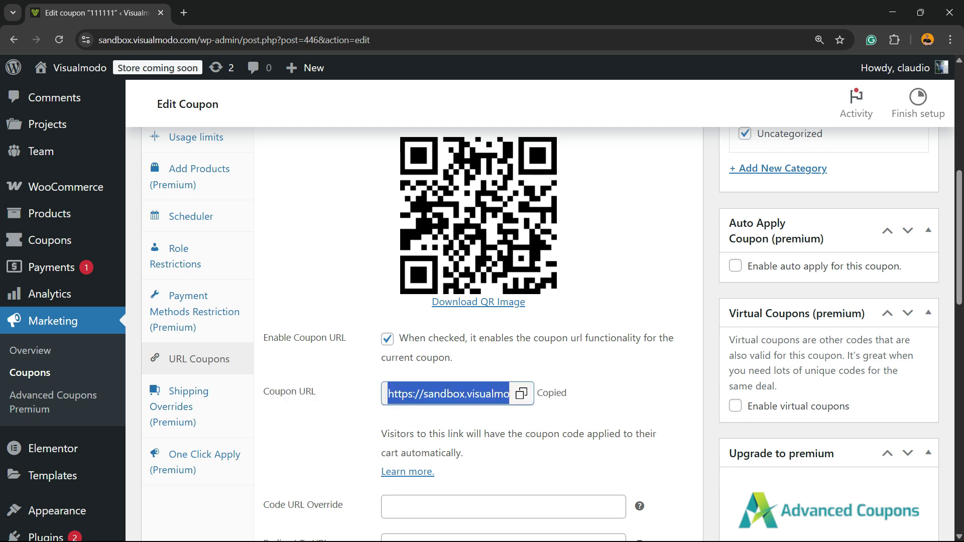
Open the copied coupon URL in a new browser tab and check the page it loads.
mouse_move(70, 68)
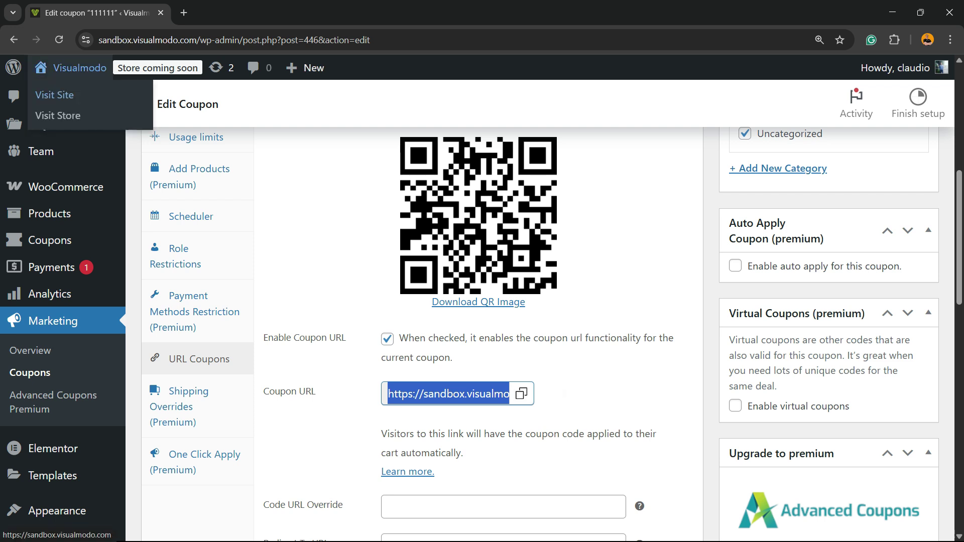
right_click(95, 93)
left_click(125, 106)
left_click(235, 12)
left_click(236, 40)
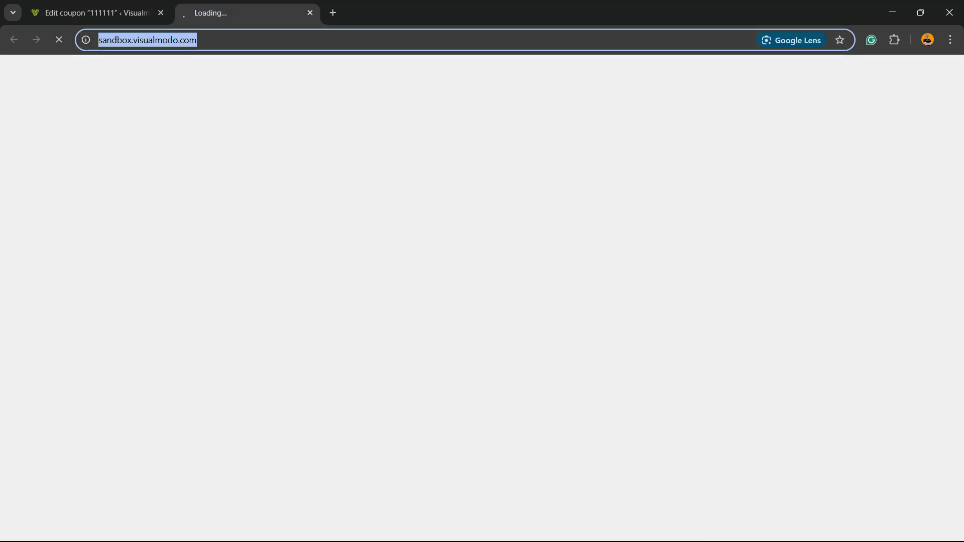
key("ctrl+v")
key("Return")
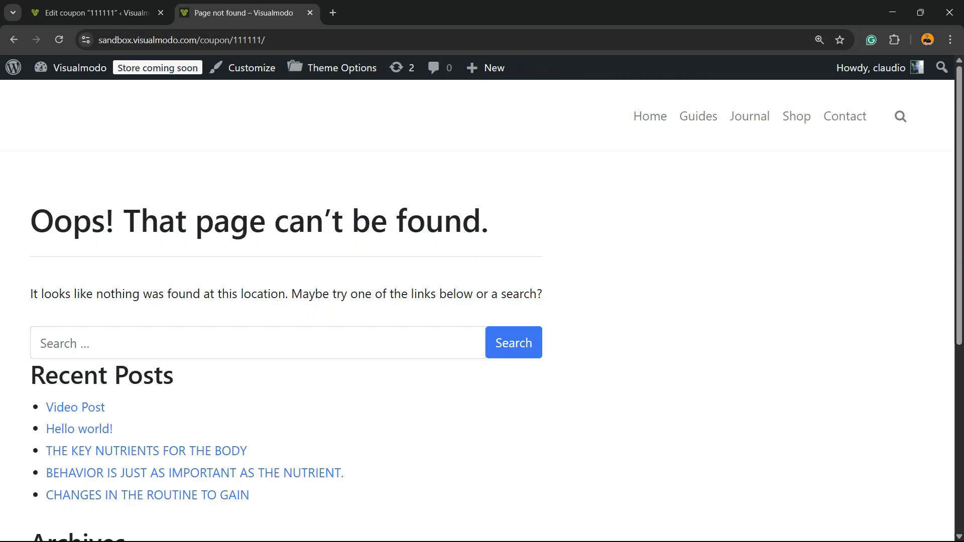
left_click_drag(72, 221, 489, 221)
Return to the WordPress admin and re-save the site's Permalink settings with the Day and name structure and the /product/ custom base.
key("ctrl+shift+Tab")
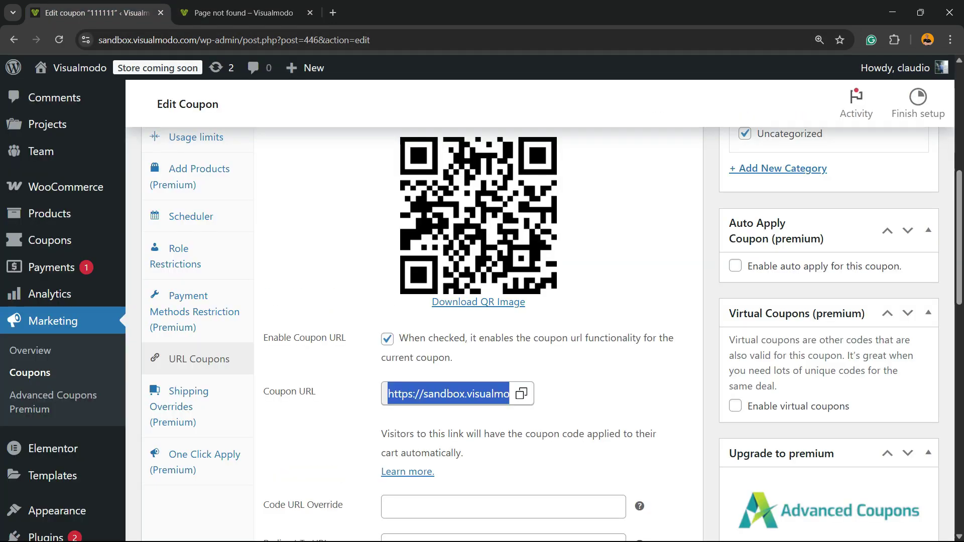
scroll(481, 301, "down", 5)
scroll(481, 301, "up", 5)
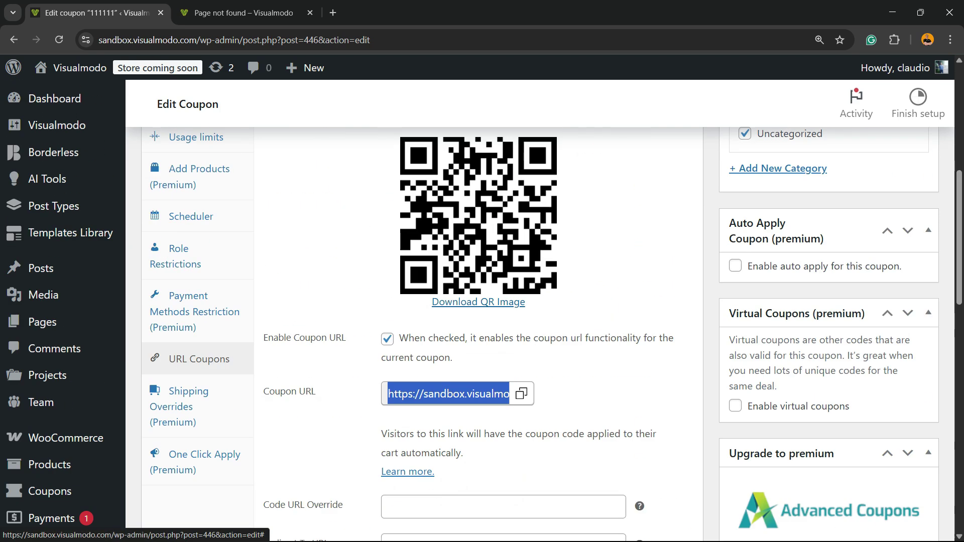
scroll(482, 301, "up", 8)
scroll(50, 226, "down", 10)
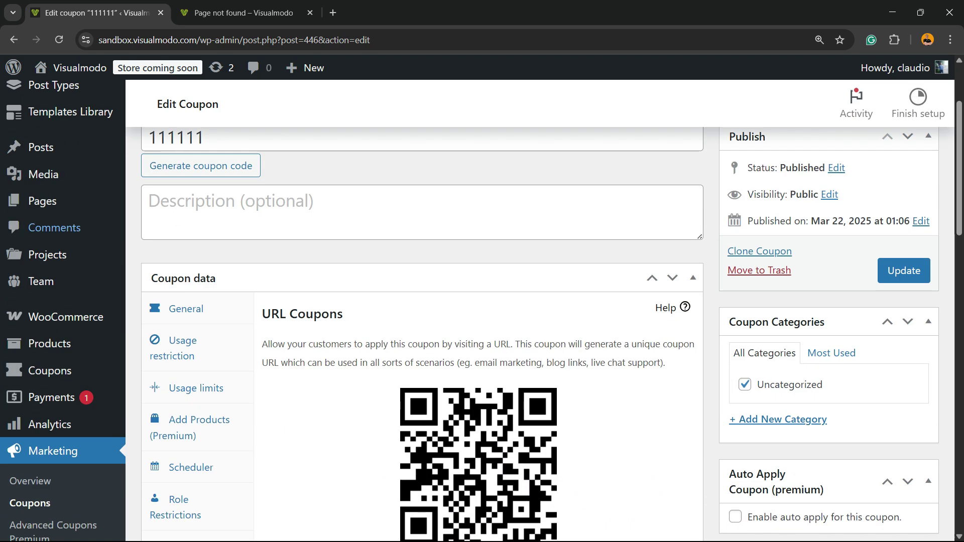
scroll(50, 276, "down", 5)
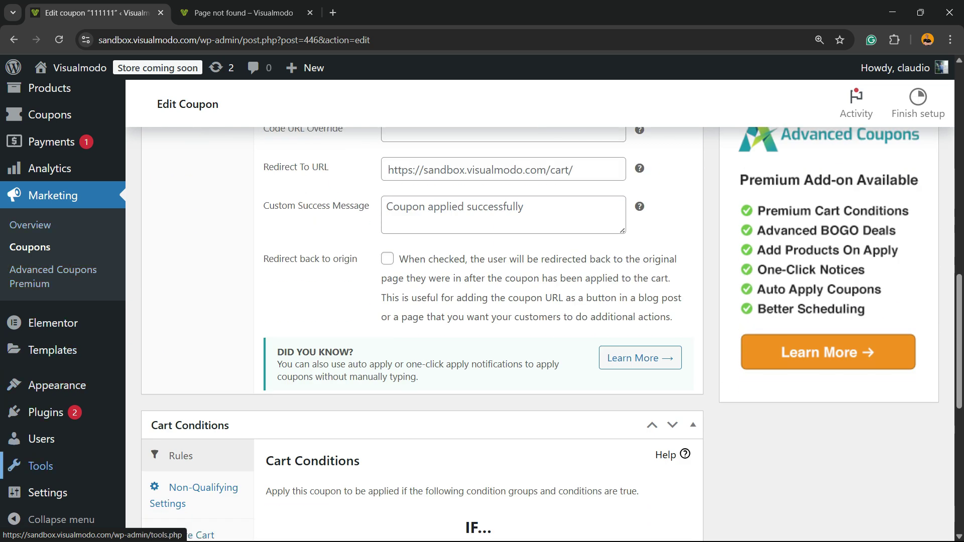
left_click(43, 492)
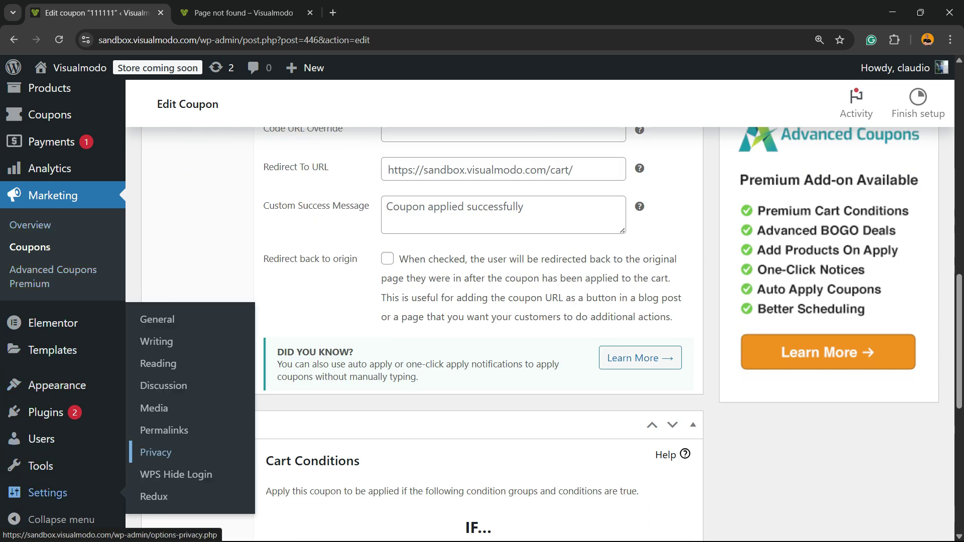
left_click(163, 430)
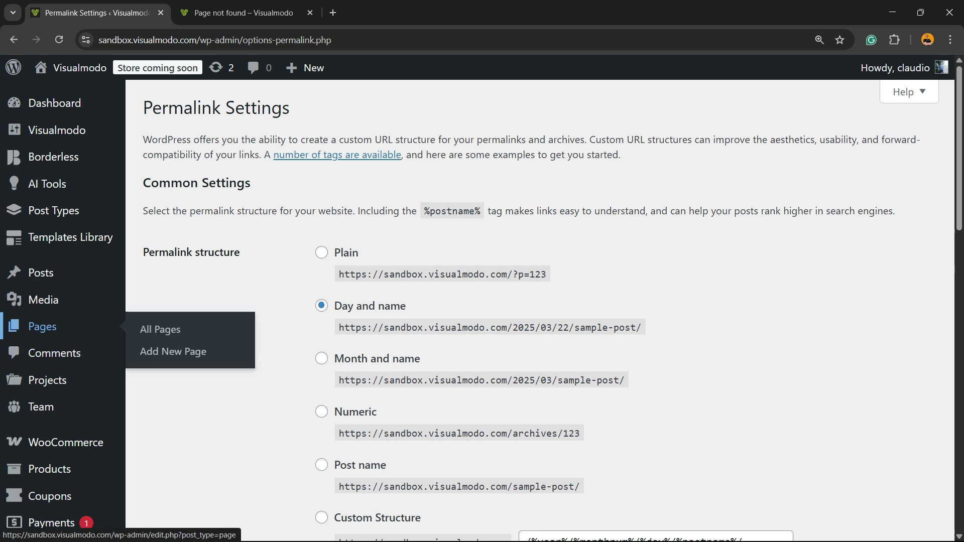
scroll(547, 311, "down", 20)
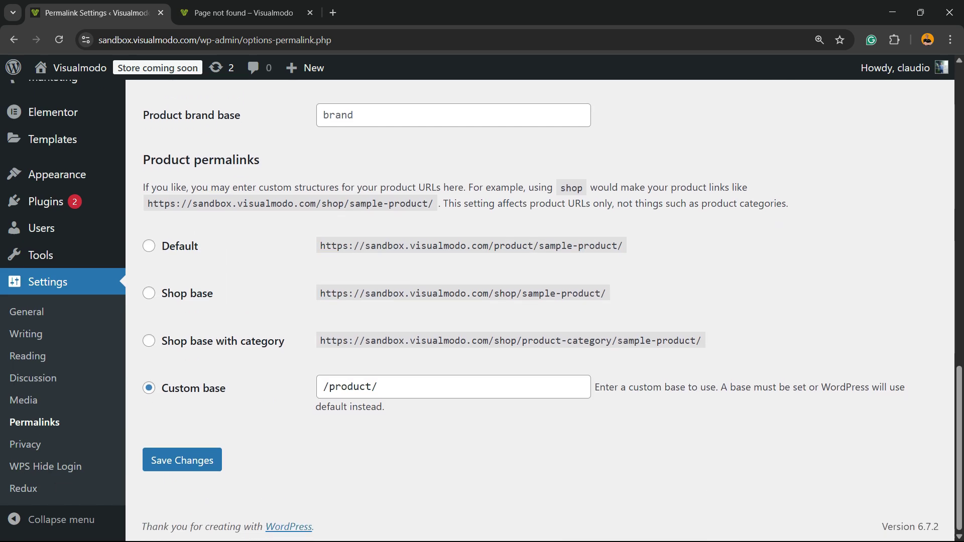
left_click(183, 462)
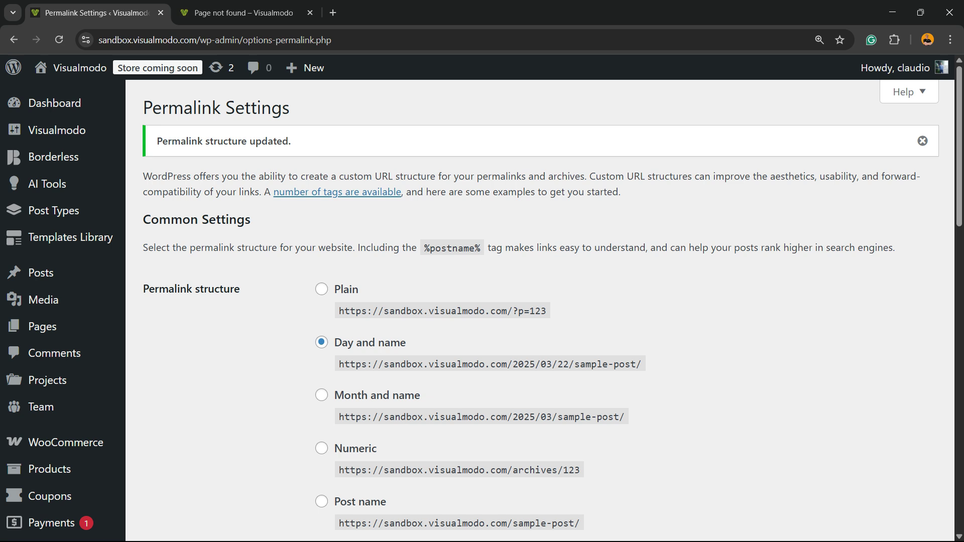
Reload the coupon URL page, remove the codediscount coupon from the cart and check the discounted total.
left_click(243, 12)
key("F5")
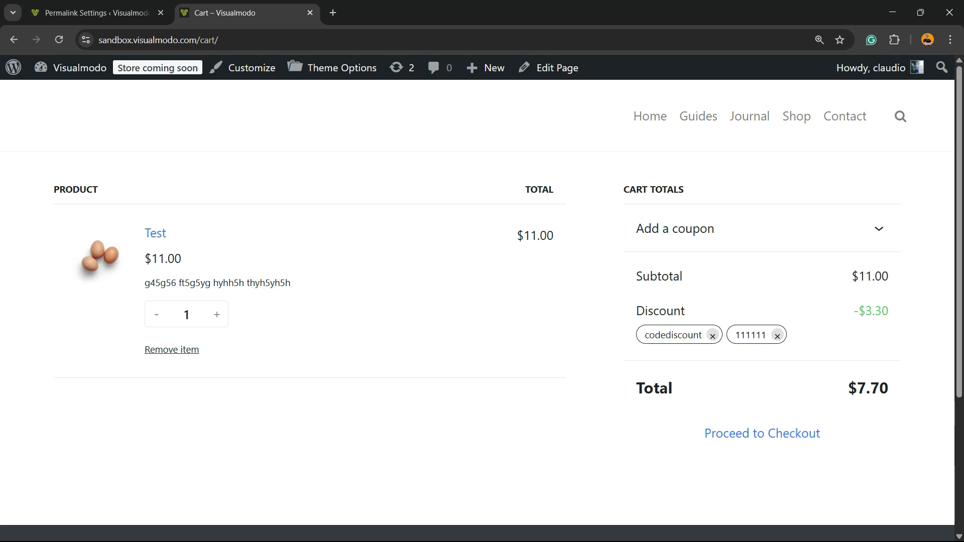
left_click(712, 336)
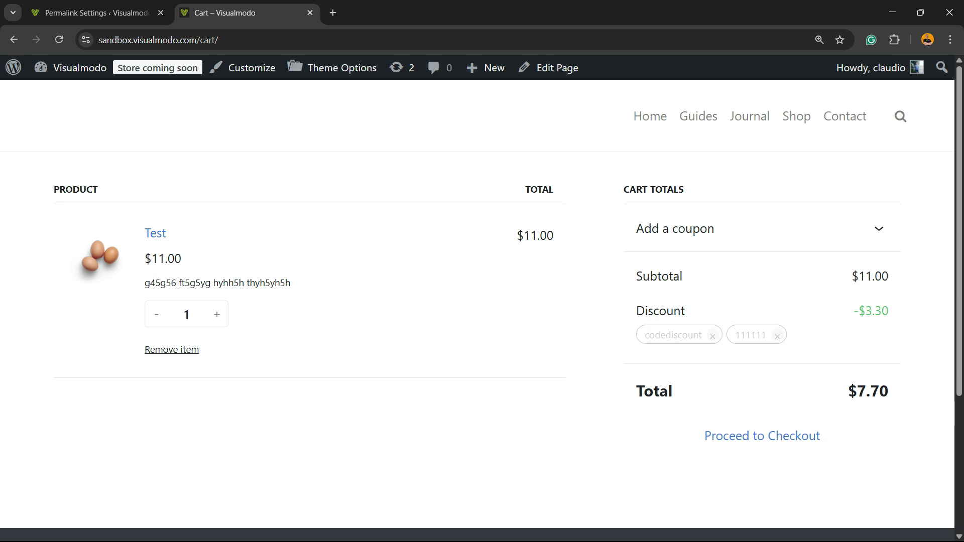
mouse_move(858, 311)
left_mouse_down()
mouse_move(889, 311)
mouse_move(858, 311)
left_mouse_up()
left_click_drag(848, 388, 888, 388)
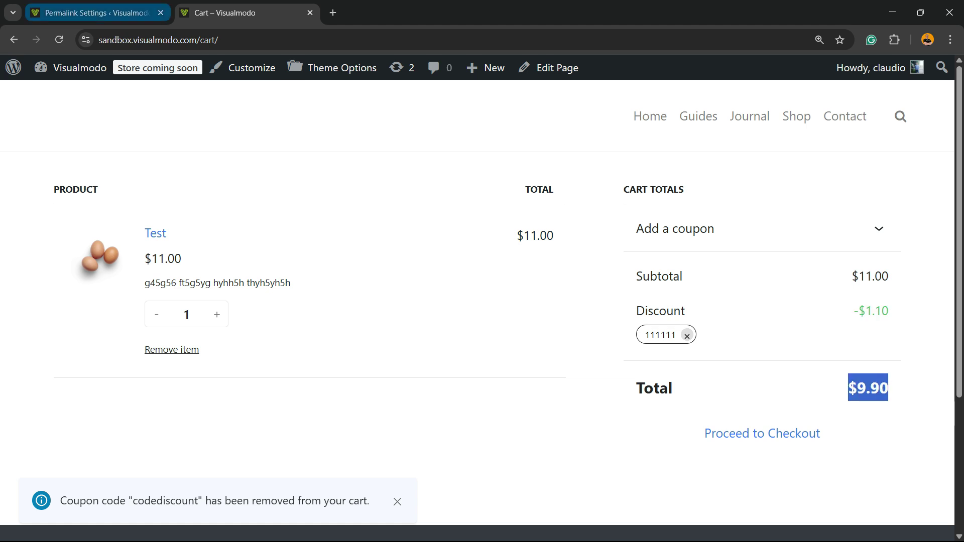
Go back to the WordPress admin and open the global settings of Advanced Coupons.
left_click(96, 13)
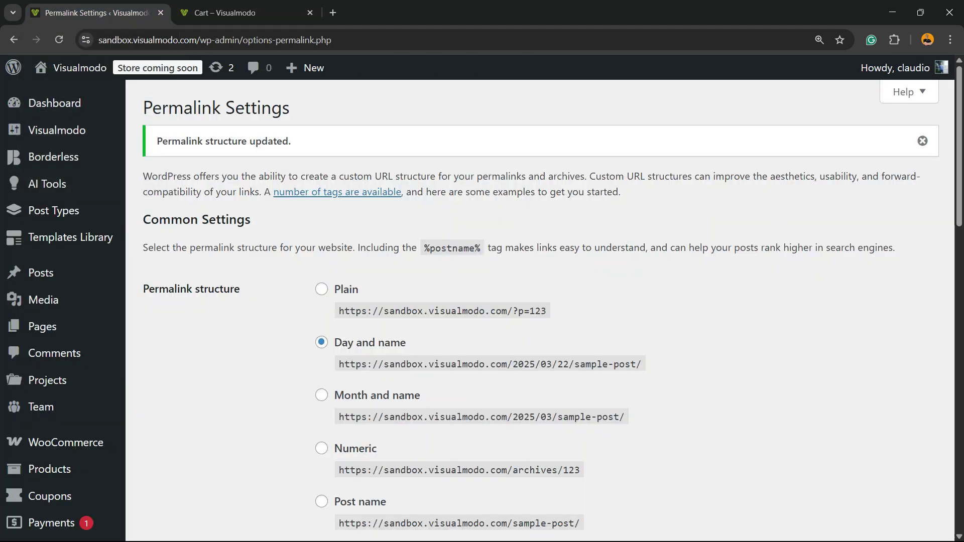
scroll(50, 298, "down", 2)
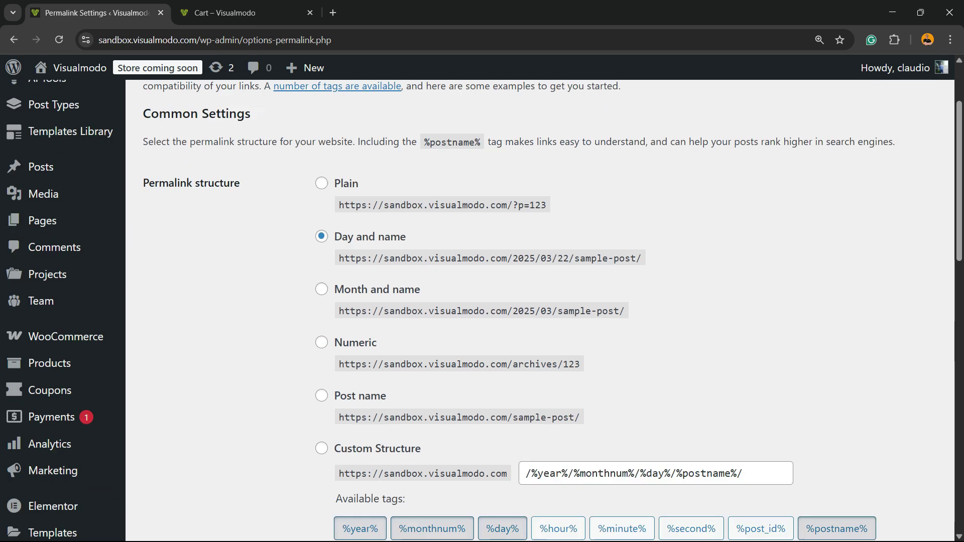
scroll(50, 299, "up", 2)
scroll(50, 299, "down", 5)
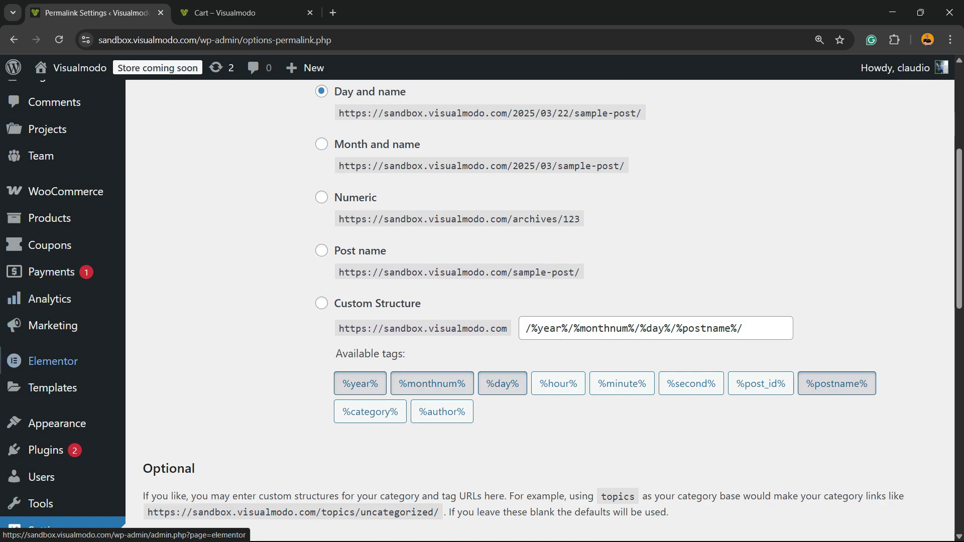
scroll(46, 276, "up", 3)
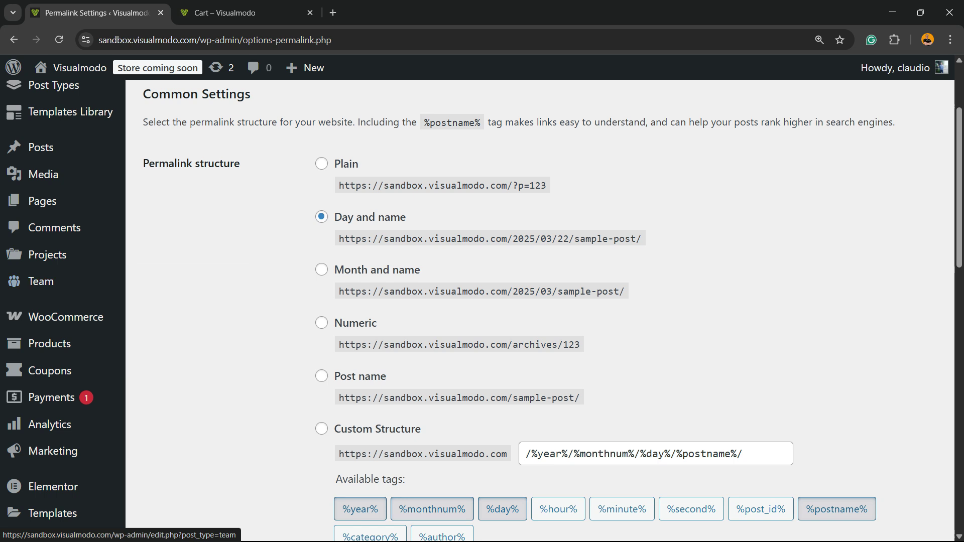
scroll(50, 343, "up", 3)
scroll(50, 298, "down", 6)
scroll(51, 300, "up", 5)
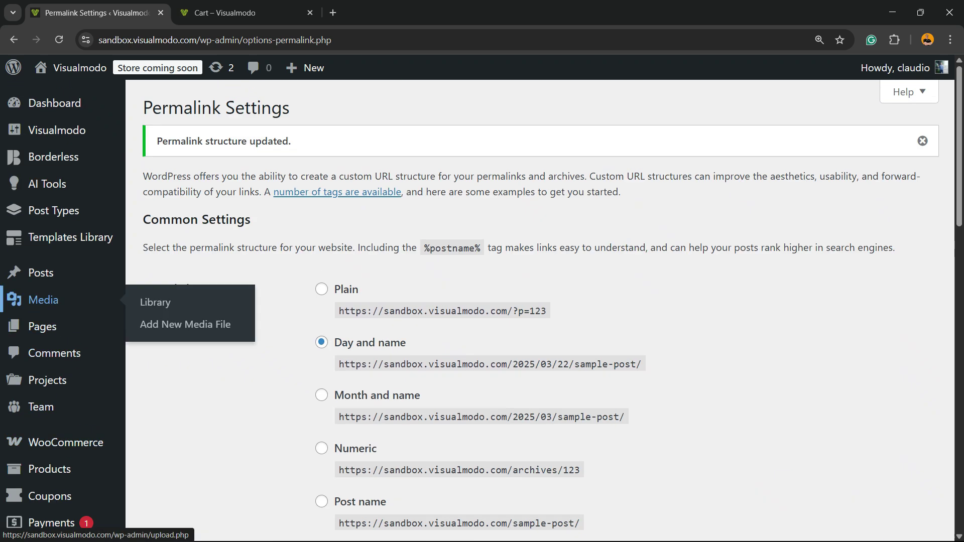
scroll(41, 272, "down", 1)
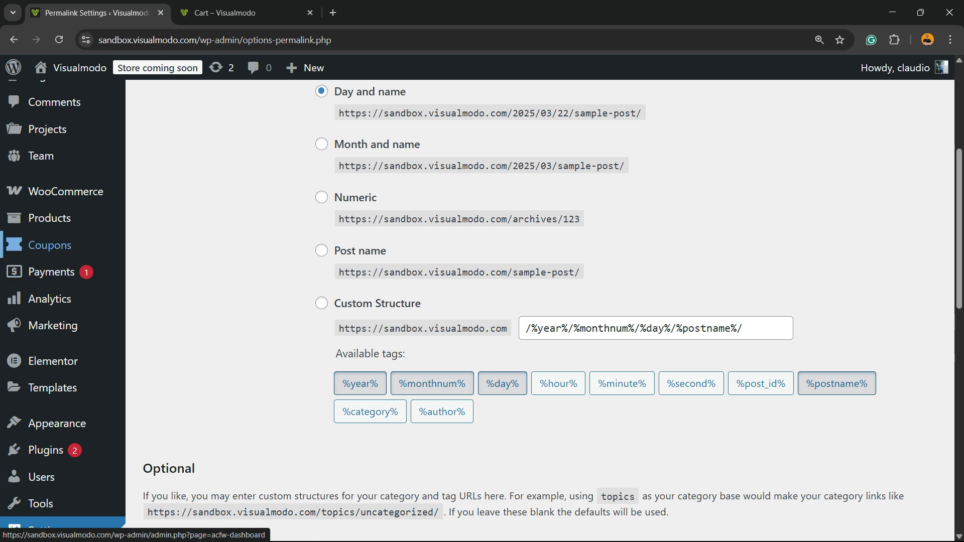
mouse_move(50, 245)
left_click(158, 408)
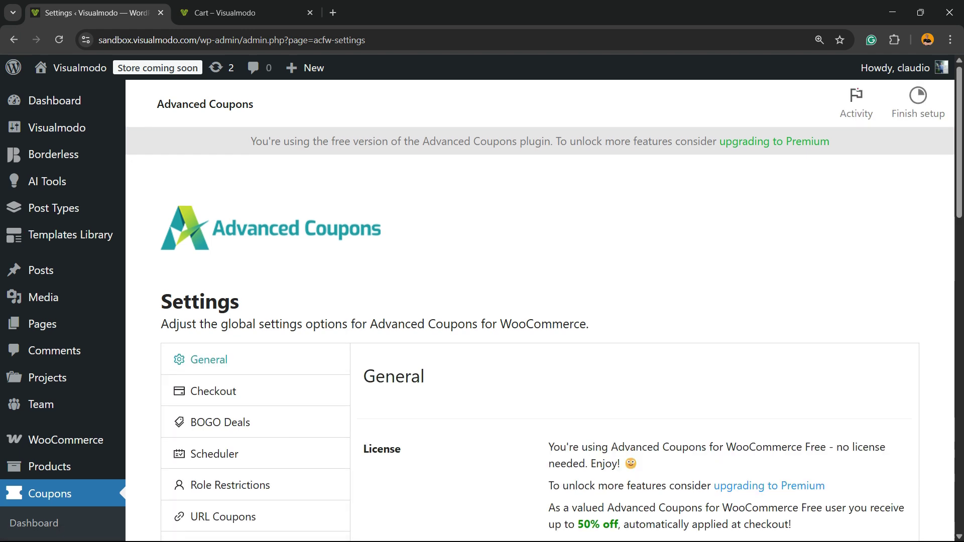
Open the global URL Coupons settings and review the URL prefix, redirect URLs and custom message options.
scroll(222, 268, "down", 5)
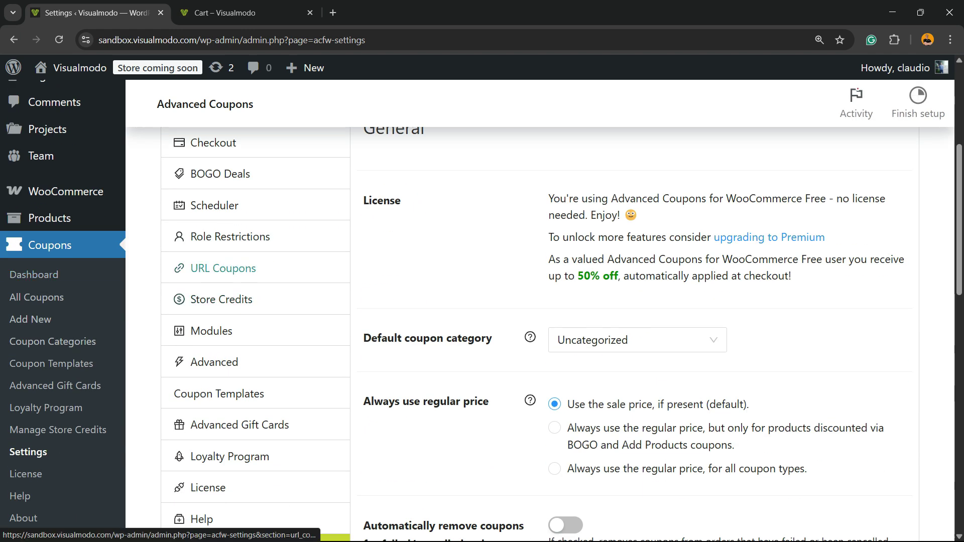
left_click(223, 268)
scroll(223, 268, "down", 15)
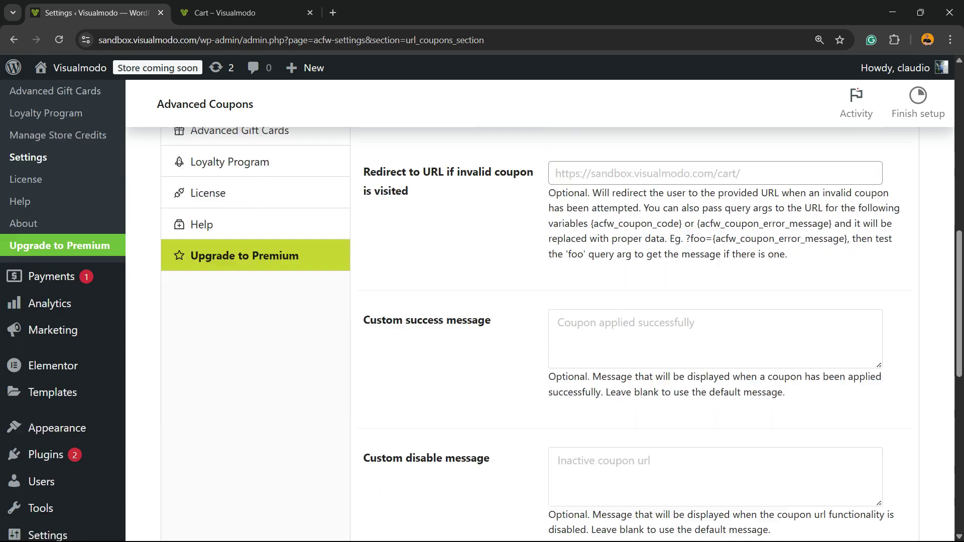
scroll(540, 311, "up", 15)
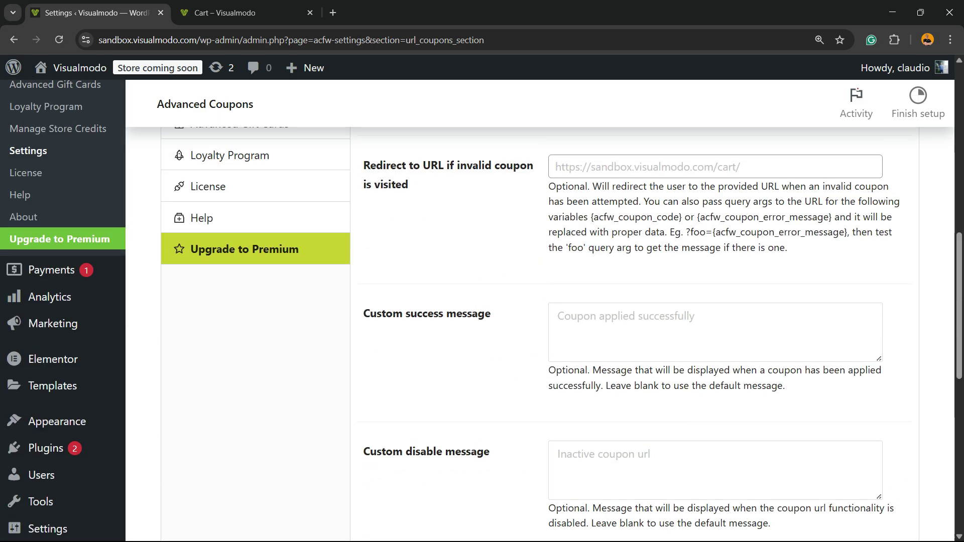
scroll(540, 311, "down", 6)
scroll(539, 311, "up", 2)
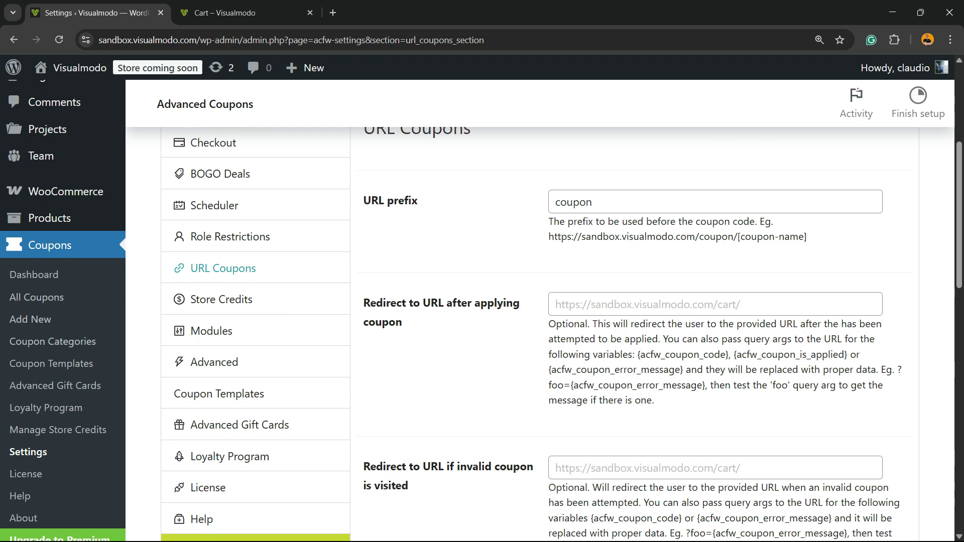
scroll(539, 311, "up", 4)
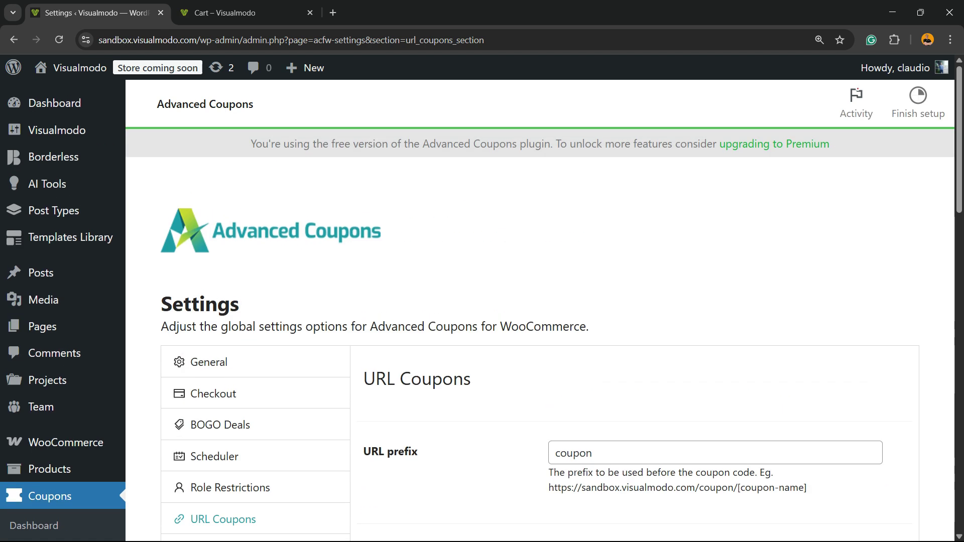